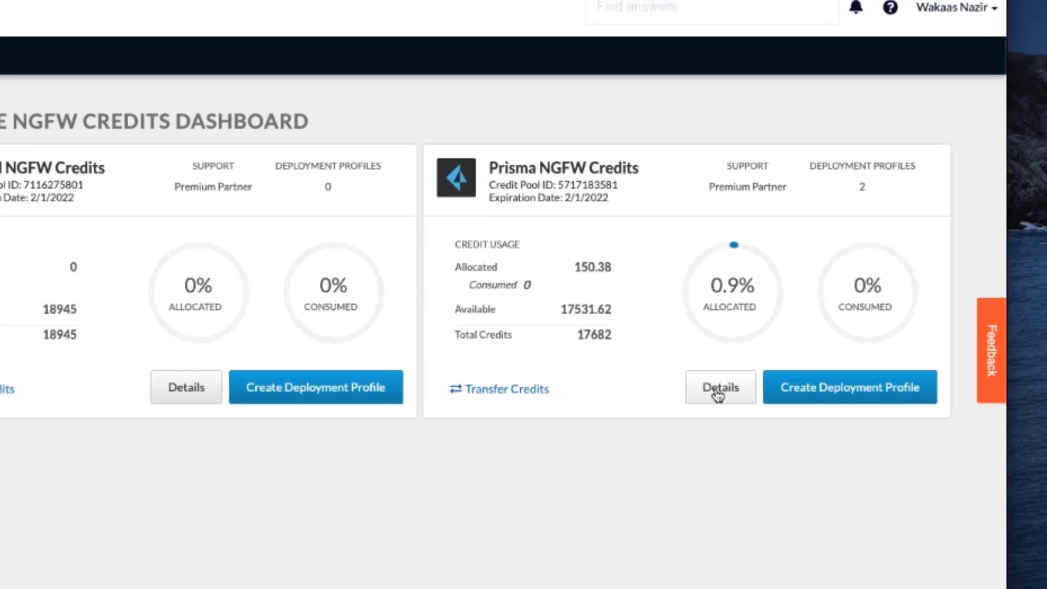
- Go to the Prisma NGFW Credits details and show the actions menu for Profile 1
{"action": "left_click", "coordinate": [637, 439]}
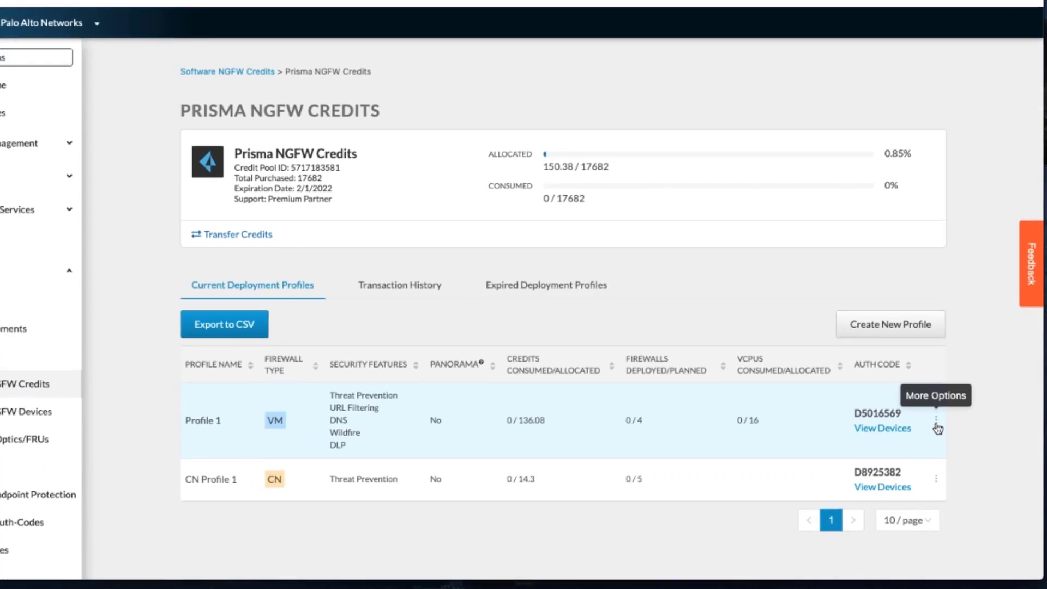
{"action": "left_click", "coordinate": [946, 440]}
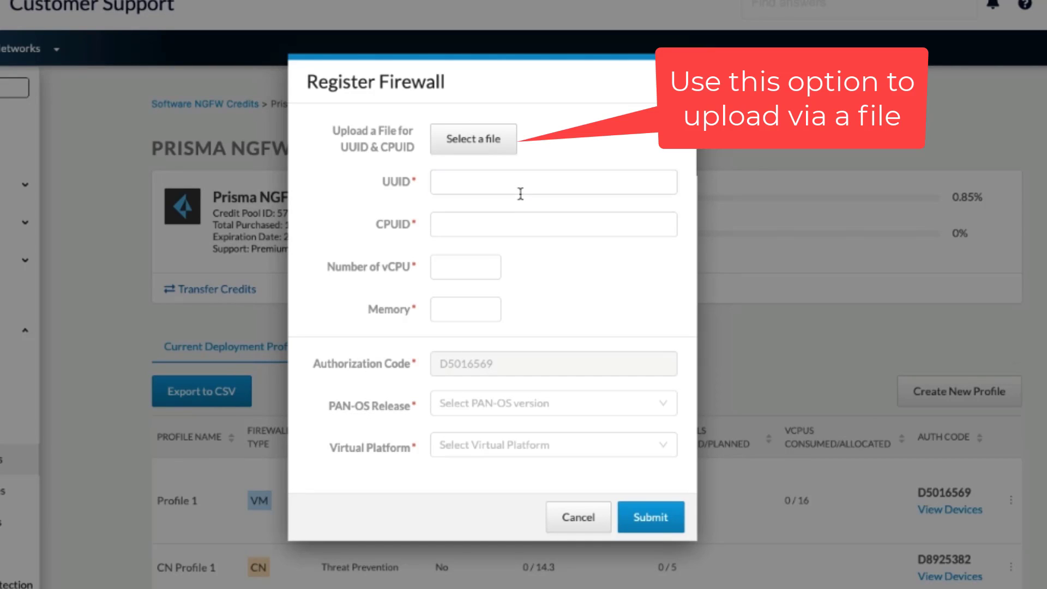
{"action": "left_click", "coordinate": [508, 180]}
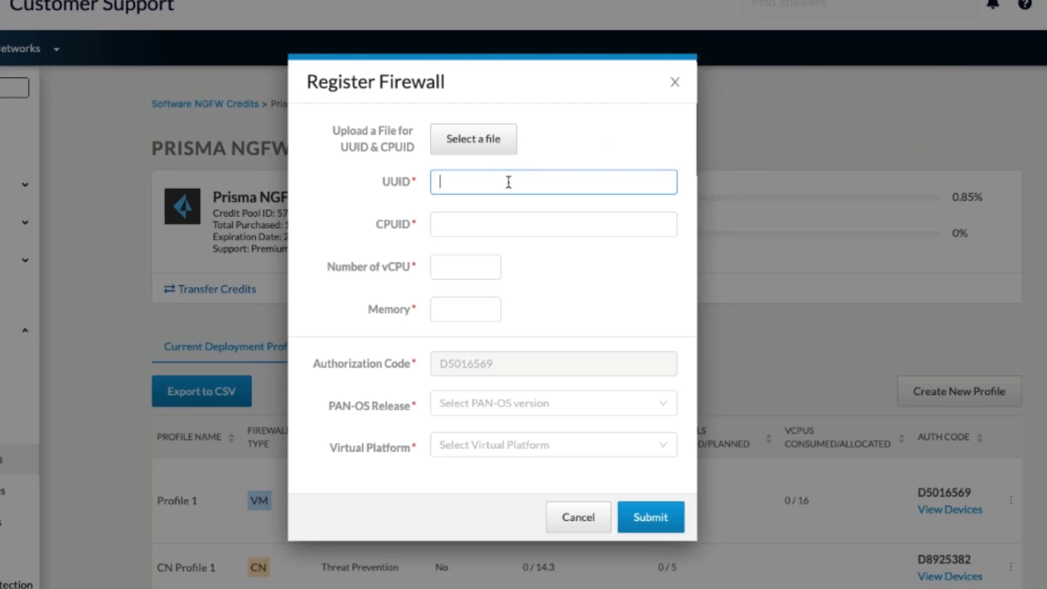
{"action": "left_click", "coordinate": [508, 182]}
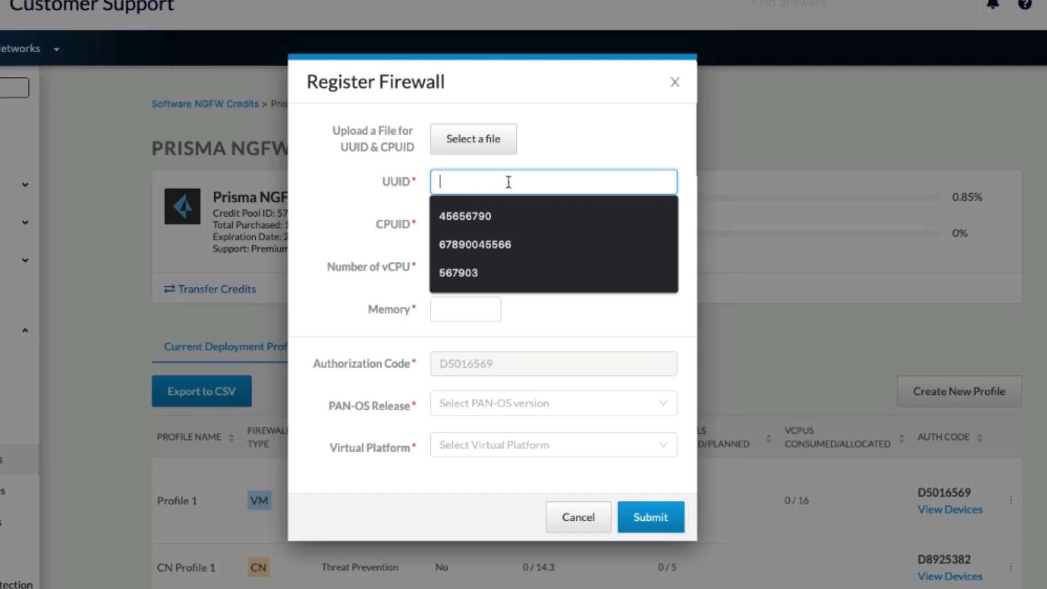
{"action": "type", "text": "3456903"}
{"action": "left_click", "coordinate": [474, 222]}
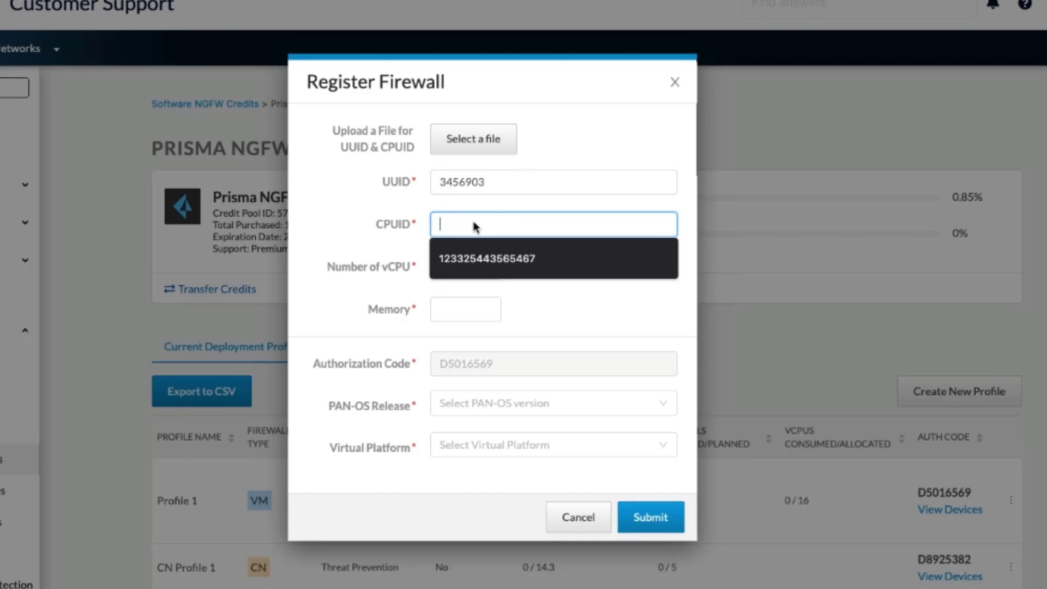
{"action": "type", "text": "12345896600"}
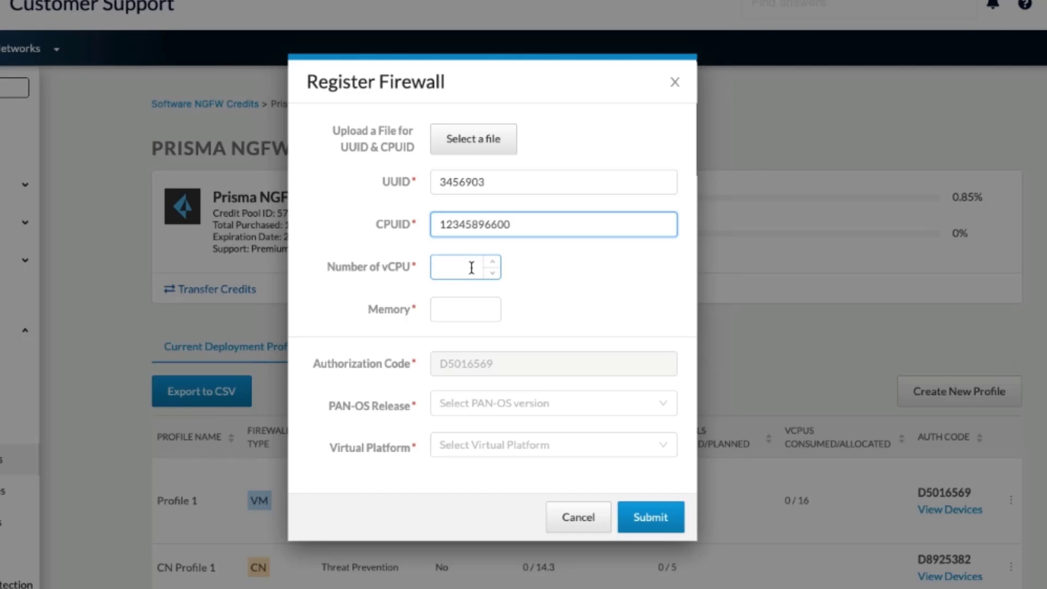
{"action": "left_click", "coordinate": [467, 267]}
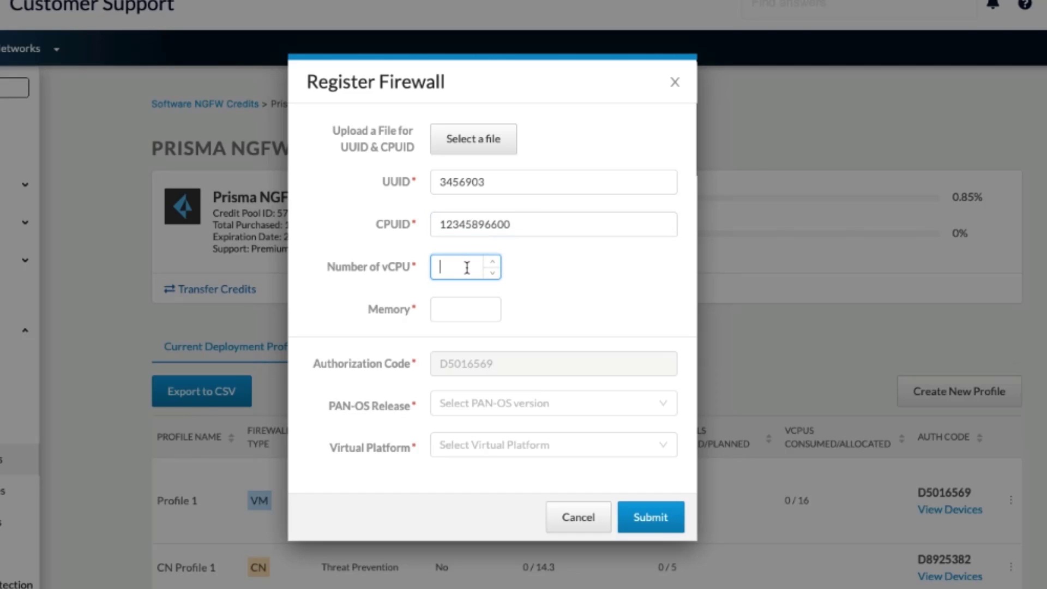
{"action": "type", "text": "4"}
{"action": "left_click", "coordinate": [448, 310]}
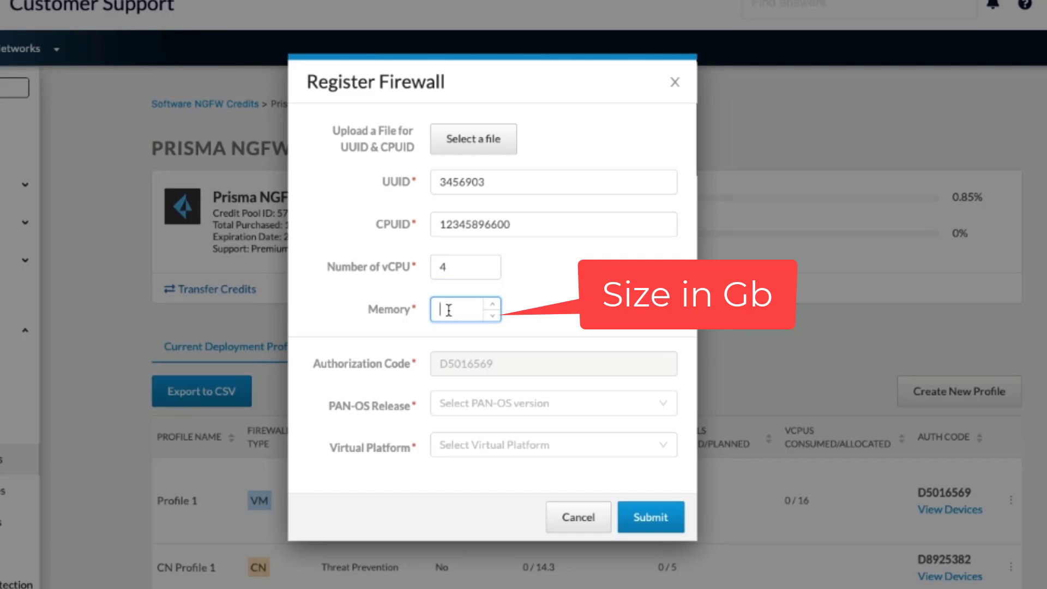
{"action": "type", "text": "4"}
{"action": "left_click", "coordinate": [559, 322]}
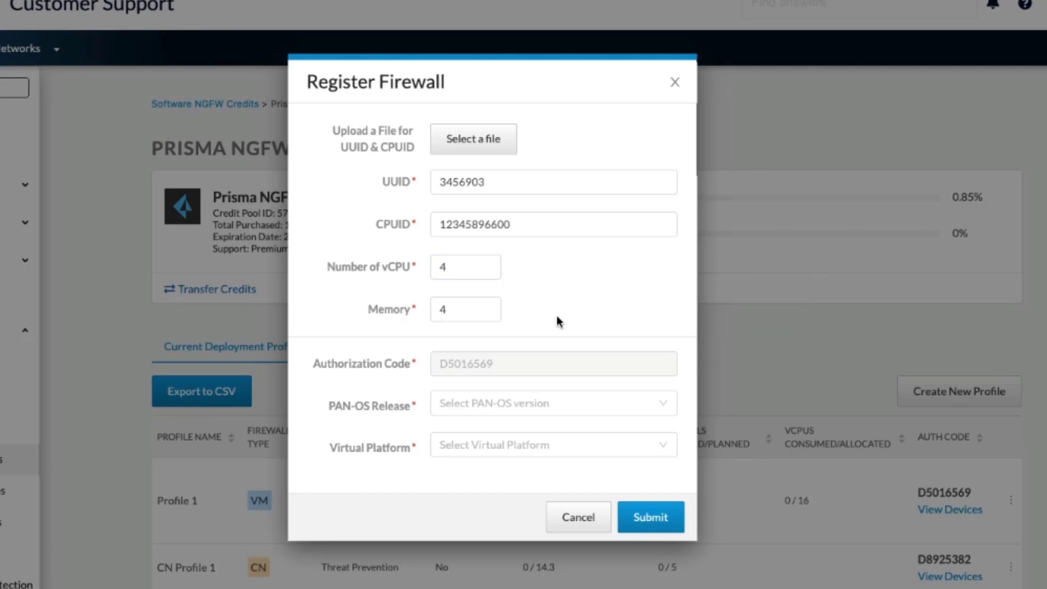
- Choose PAN-OS 11.0.4 and Amazon AWS as the virtual platform, then submit the registration
{"action": "left_click", "coordinate": [466, 405]}
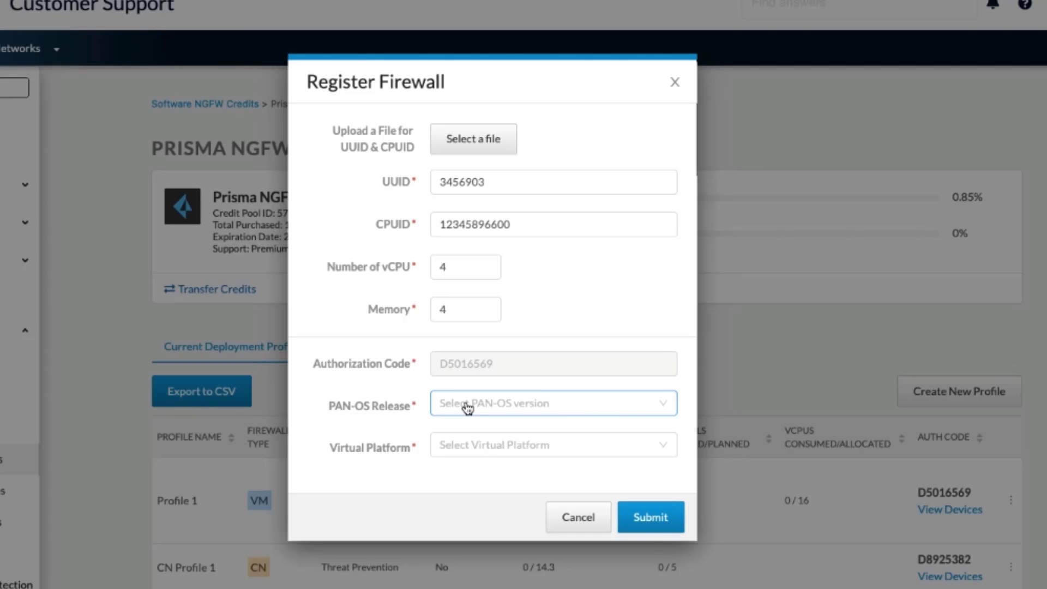
{"action": "left_click", "coordinate": [467, 406]}
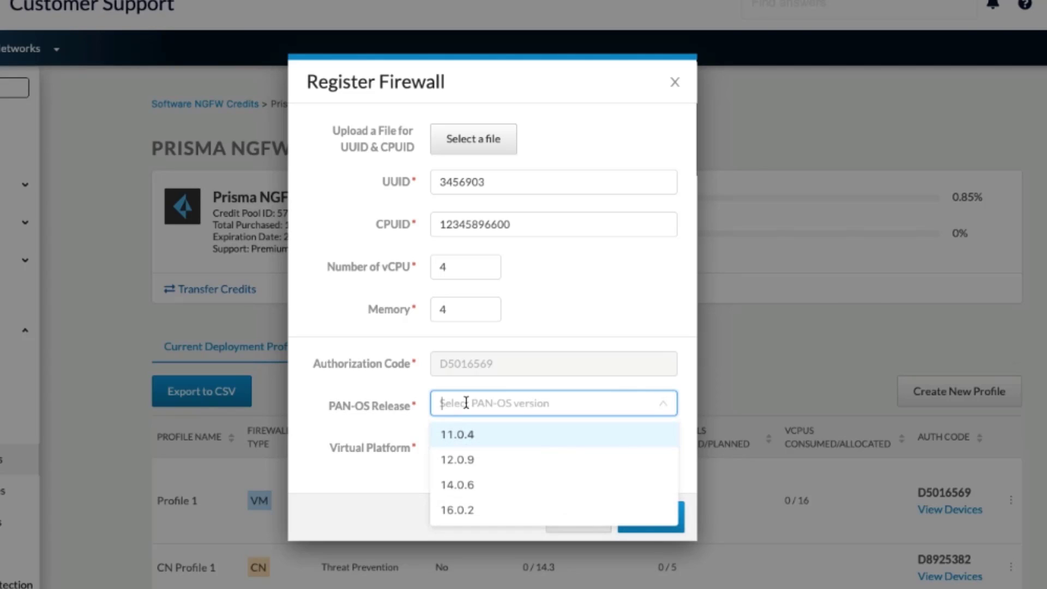
{"action": "left_click", "coordinate": [461, 443]}
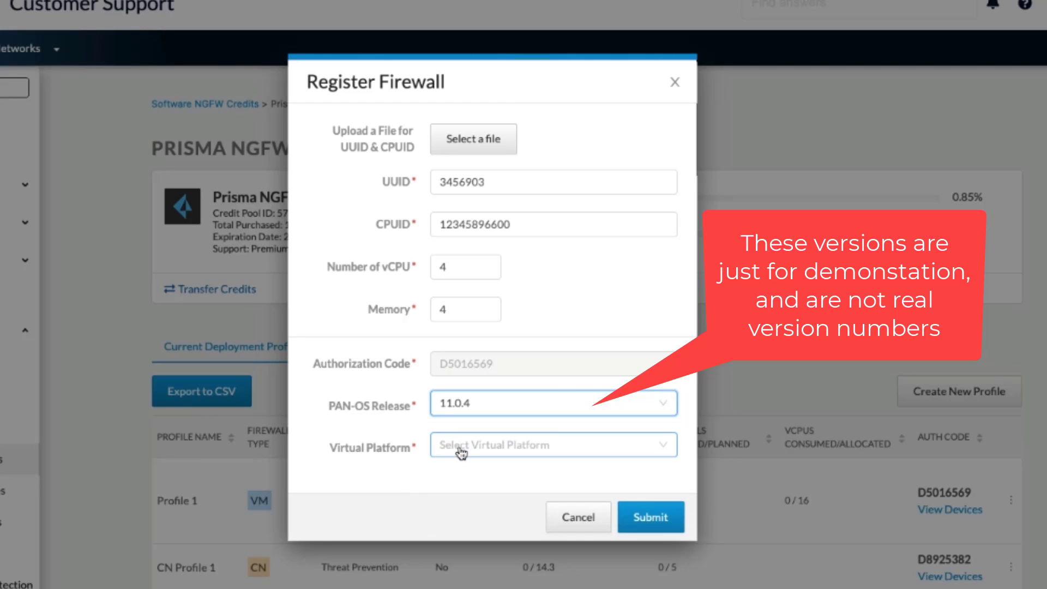
{"action": "left_click", "coordinate": [460, 446]}
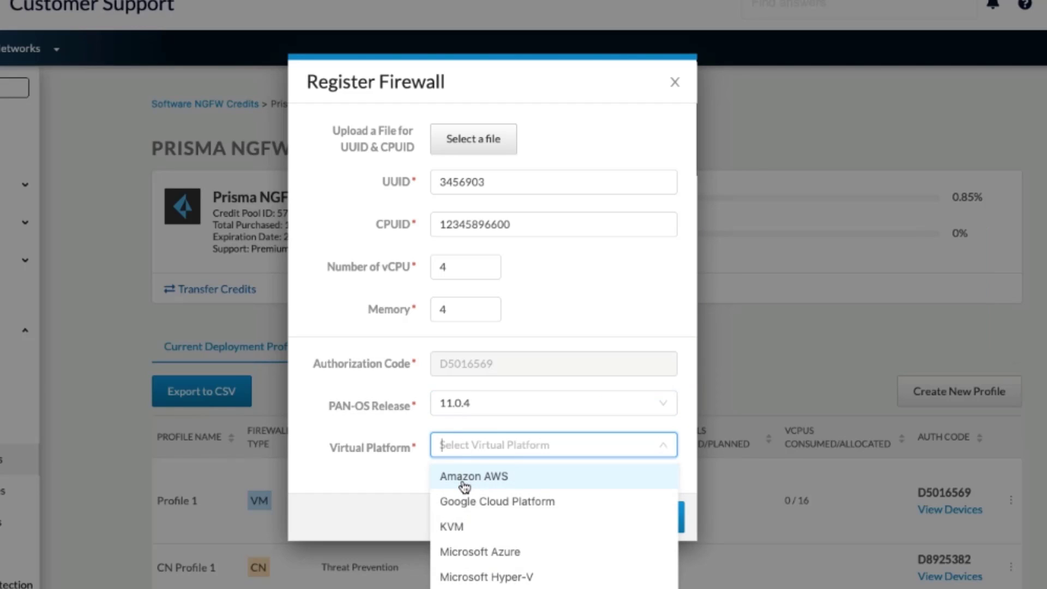
{"action": "left_click", "coordinate": [464, 484]}
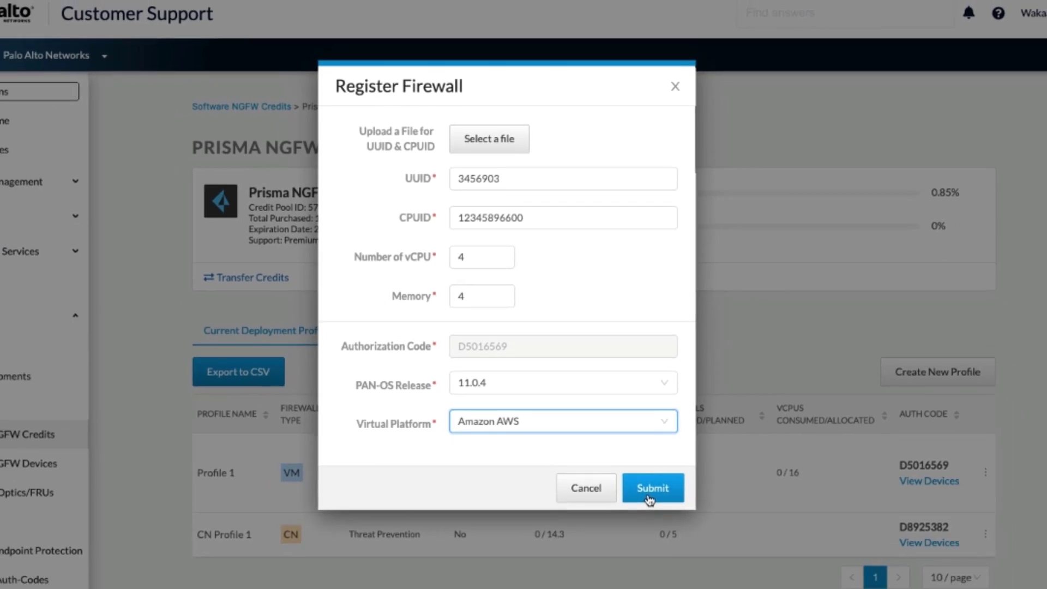
{"action": "left_click", "coordinate": [647, 527]}
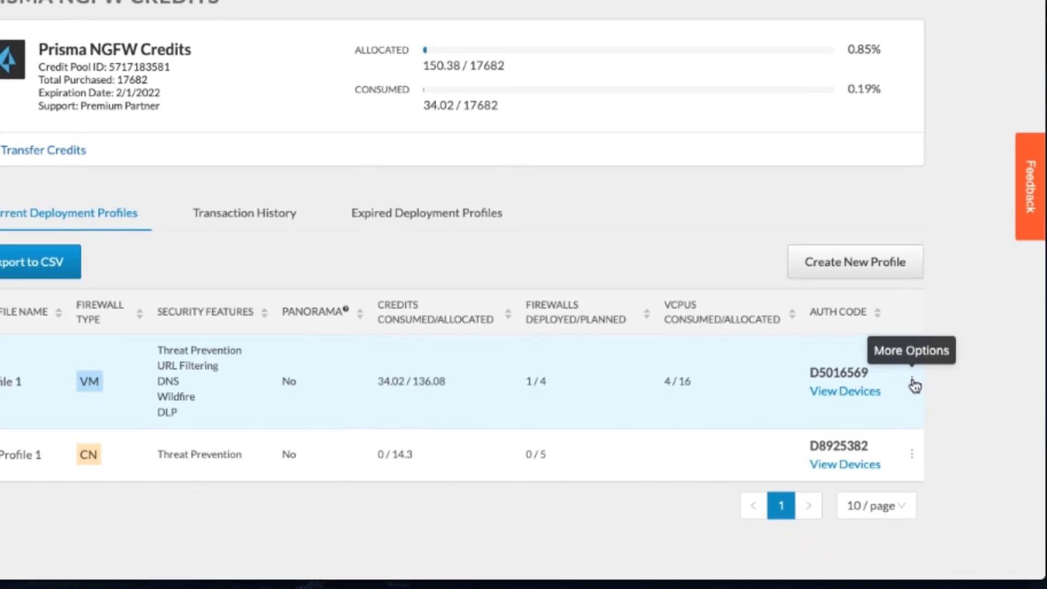
- Show the actions menu for Profile 1 again
{"action": "left_click", "coordinate": [1028, 459]}
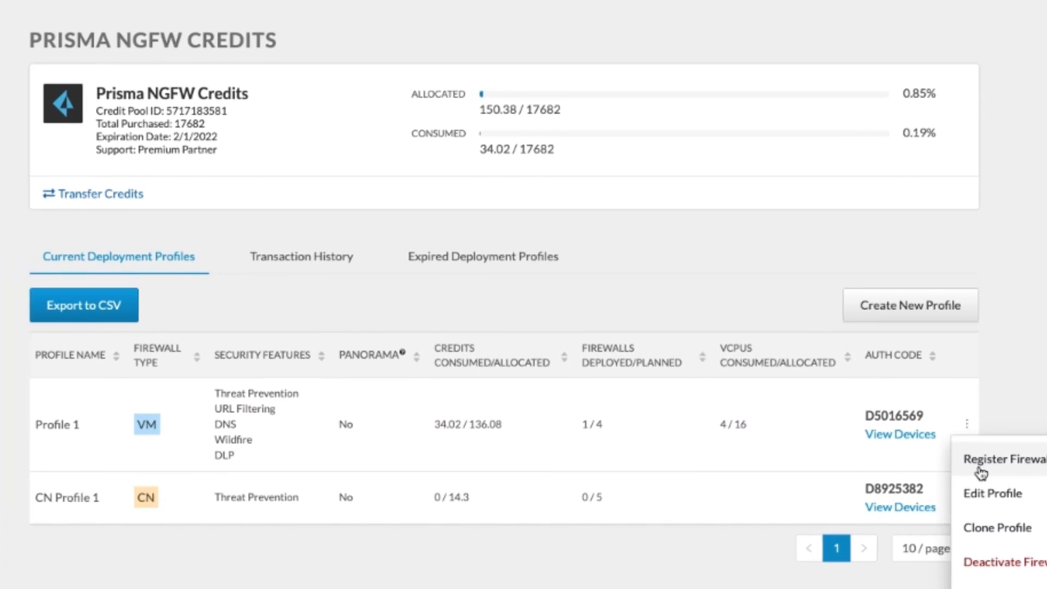
{"action": "left_click", "coordinate": [922, 430]}
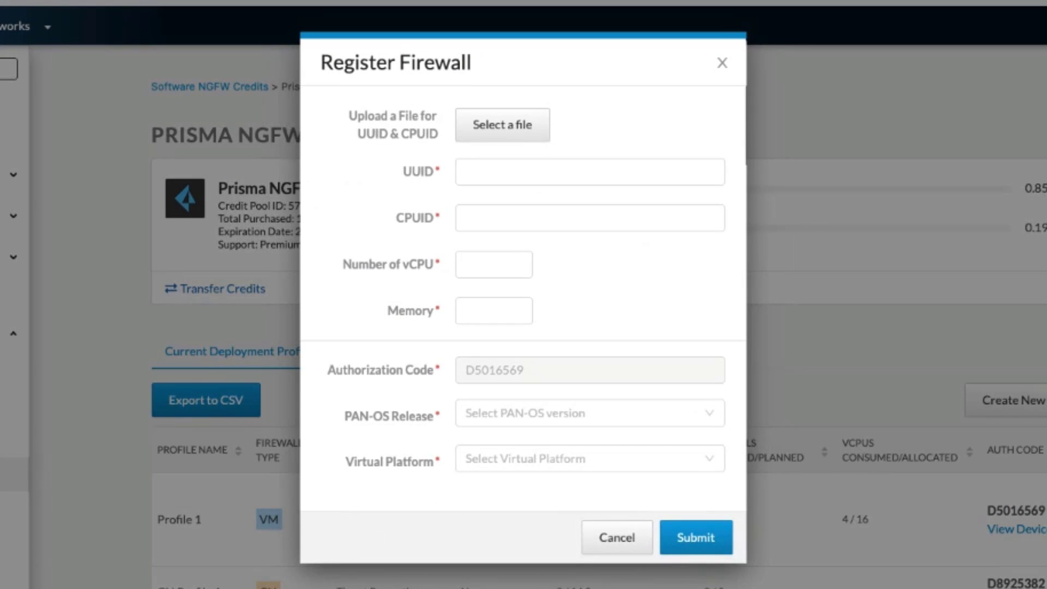
{"action": "left_click", "coordinate": [498, 170]}
{"action": "type", "text": "568790336"}
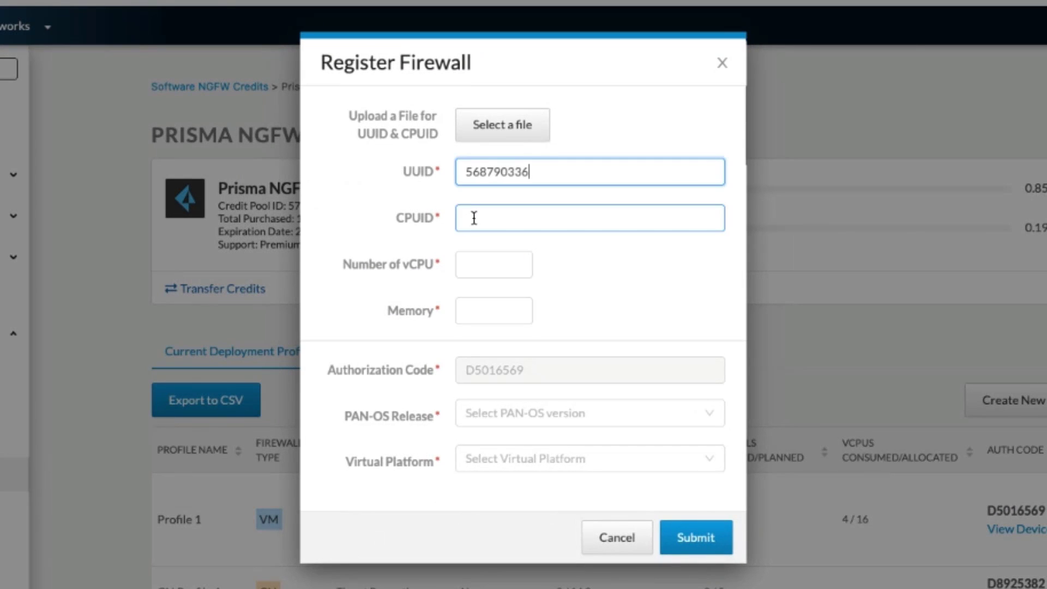
{"action": "left_click", "coordinate": [475, 220]}
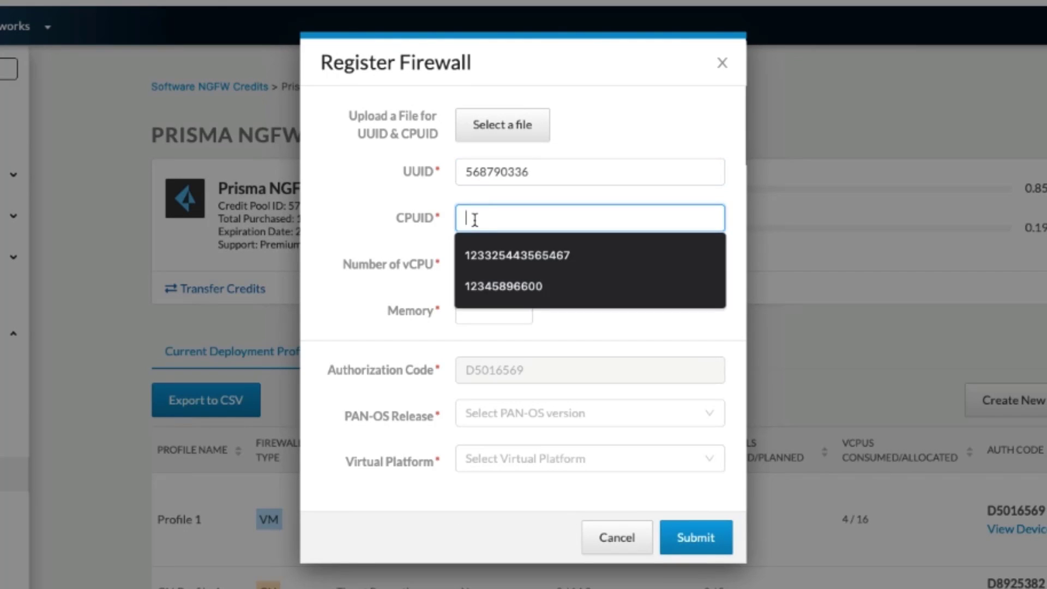
{"action": "type", "text": "456789033322"}
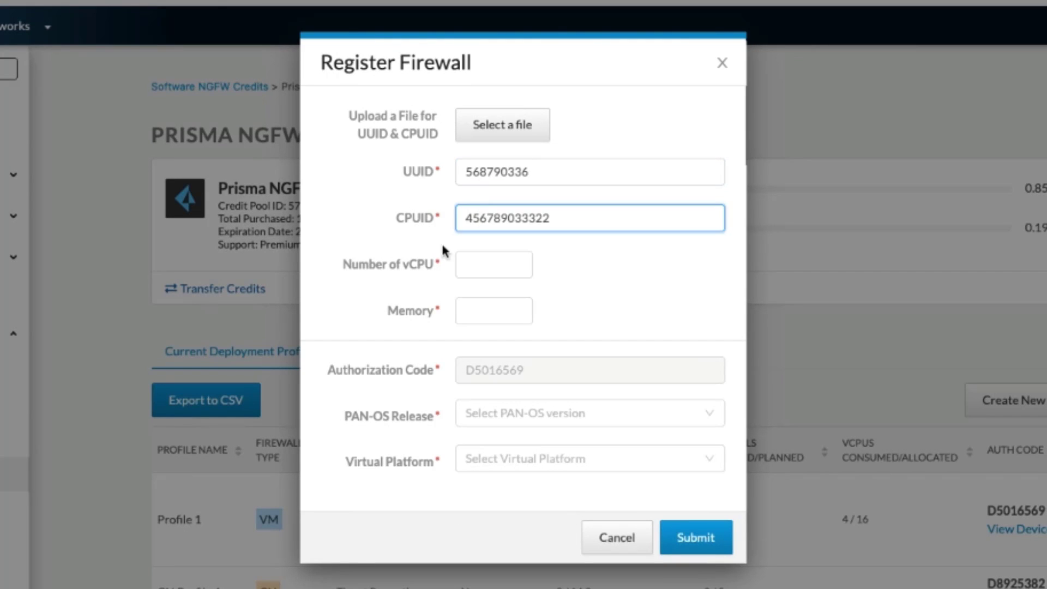
{"action": "left_click", "coordinate": [478, 268]}
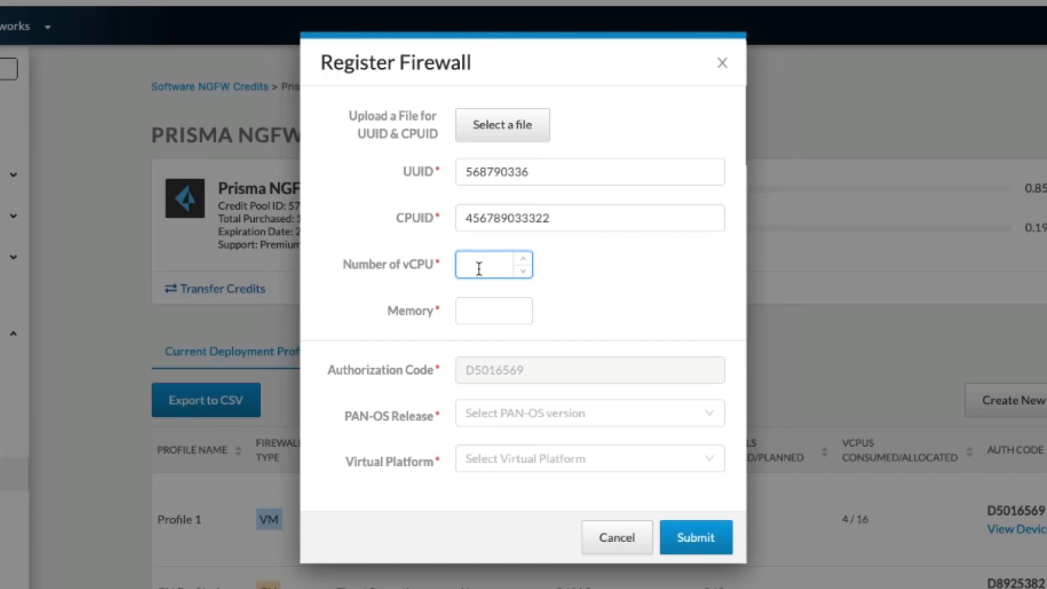
{"action": "type", "text": "6"}
{"action": "left_click", "coordinate": [473, 312]}
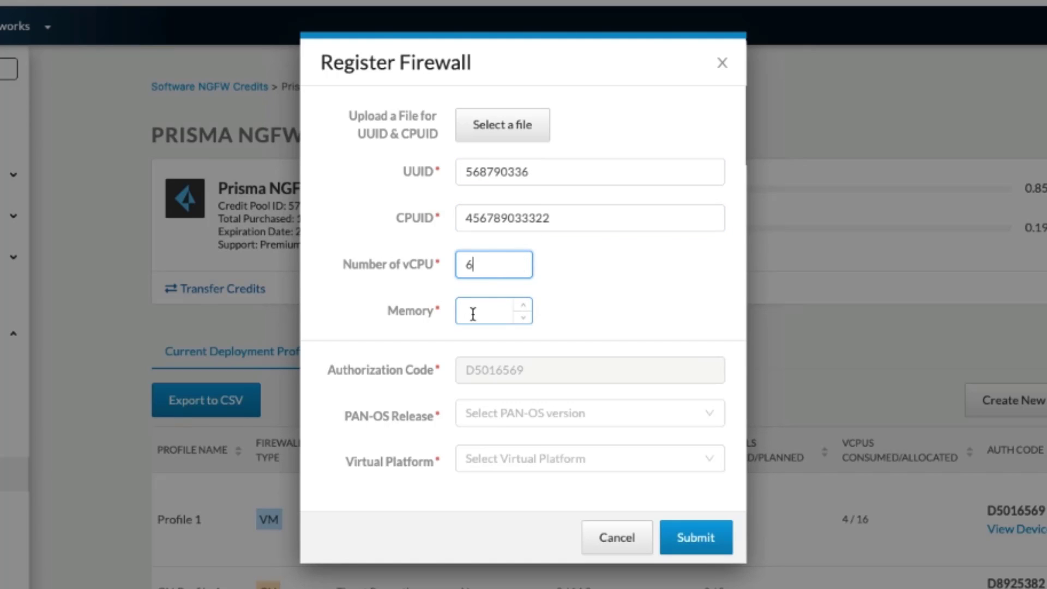
{"action": "type", "text": "8"}
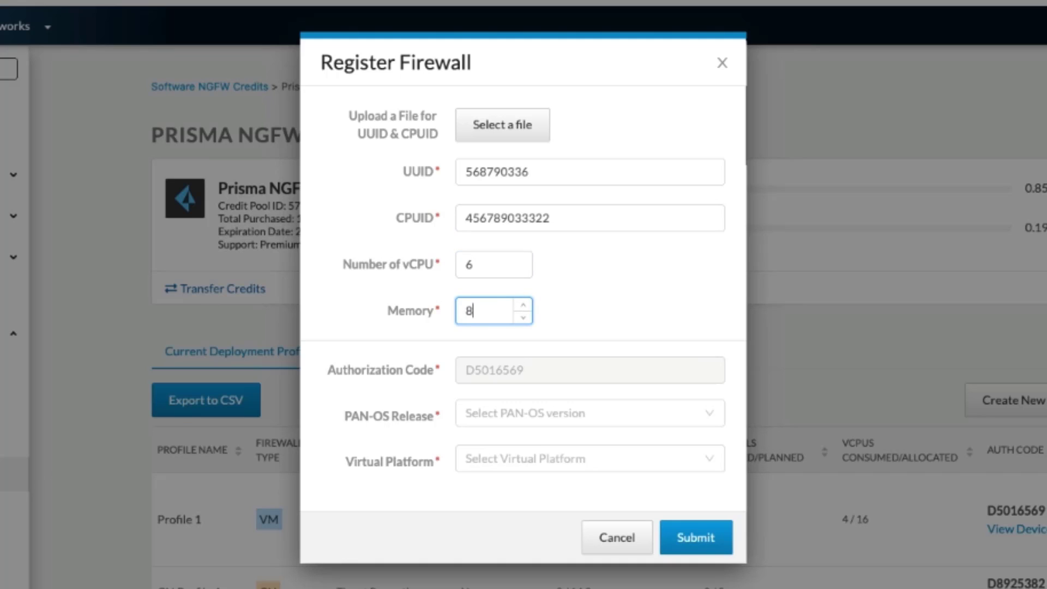
- Choose PAN-OS 12.0.9 and Google Cloud Platform, then submit the registration
{"action": "left_click", "coordinate": [598, 417]}
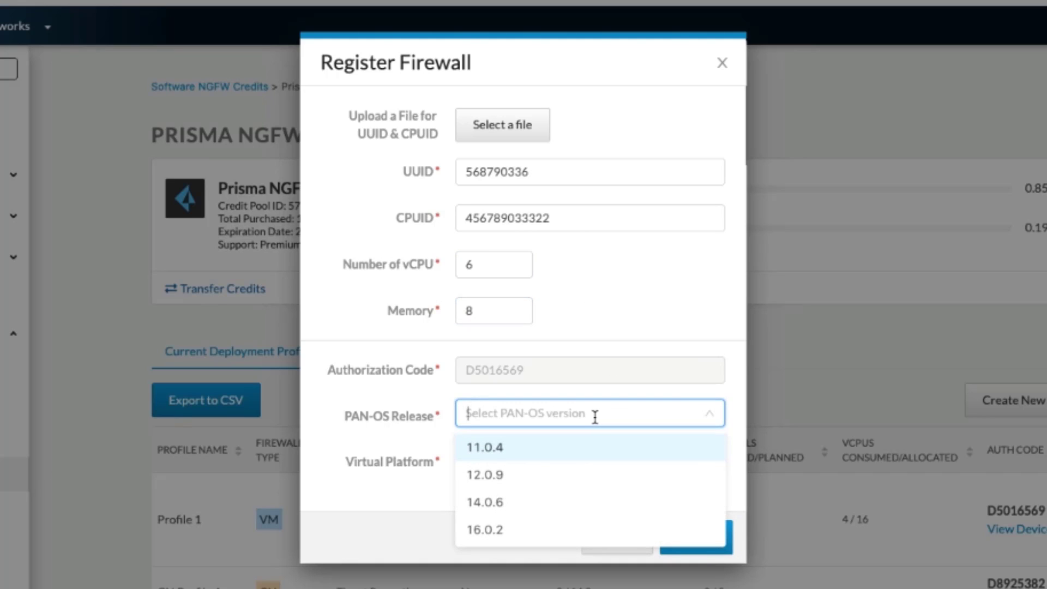
{"action": "left_click", "coordinate": [533, 480]}
{"action": "left_click", "coordinate": [537, 458]}
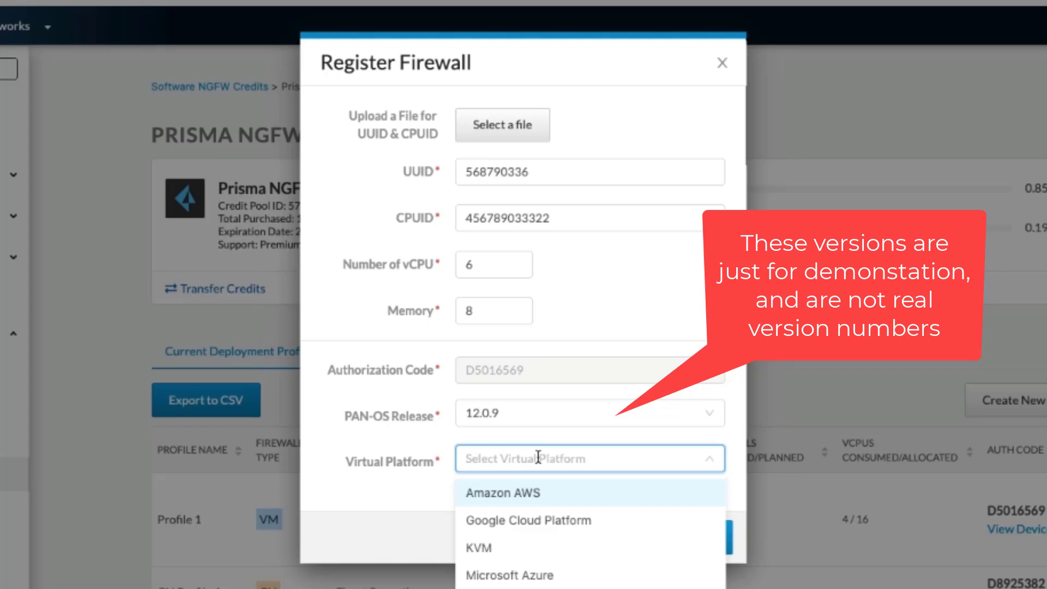
{"action": "left_click", "coordinate": [547, 528]}
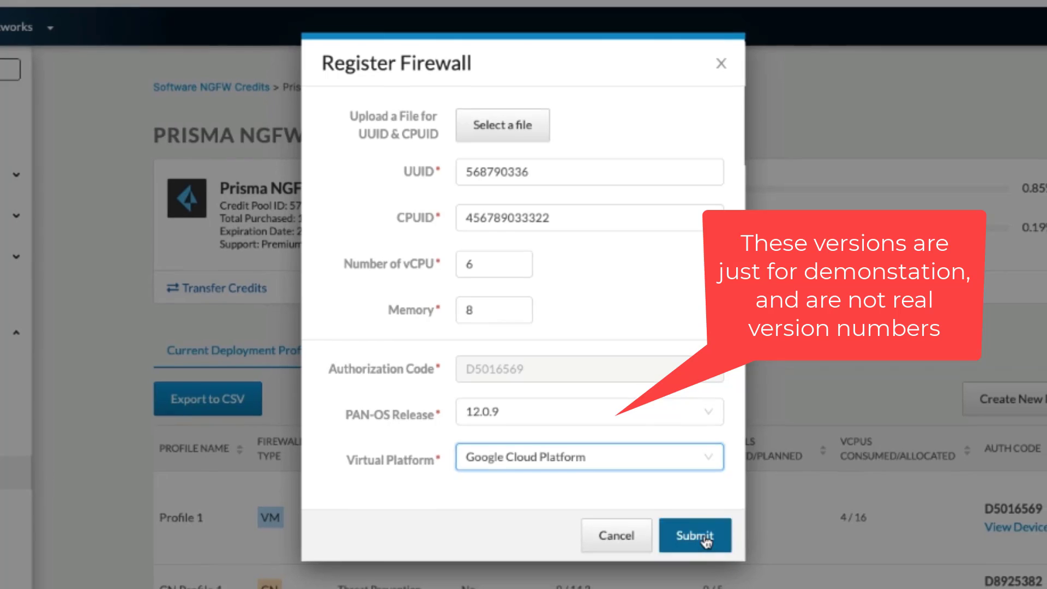
{"action": "left_click", "coordinate": [697, 537]}
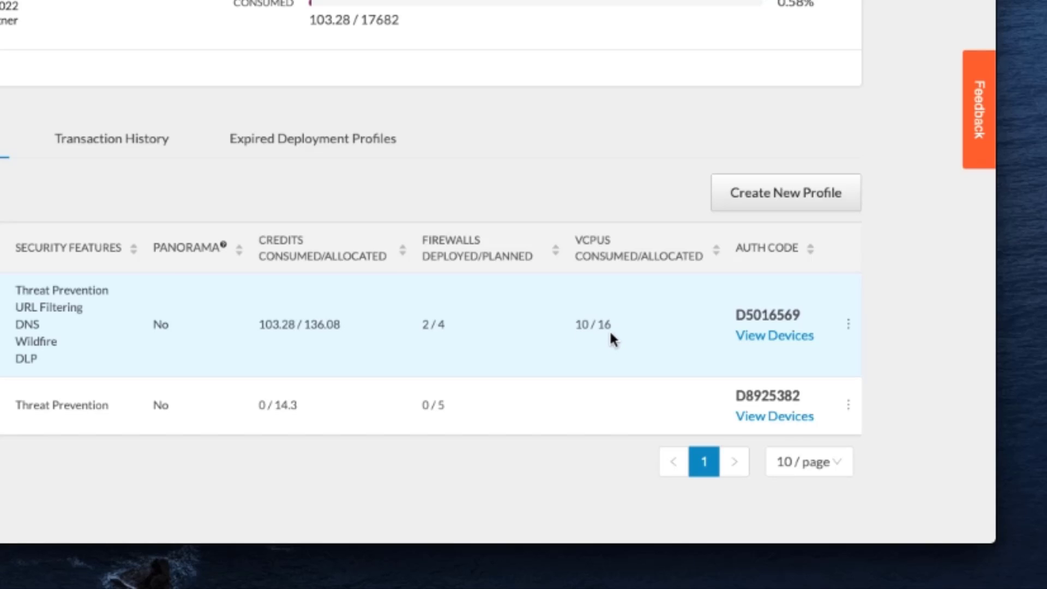
- Choose Deactivate Firewall for Profile 1, tick the first serial number, and proceed to confirmation
{"action": "left_click", "coordinate": [849, 329]}
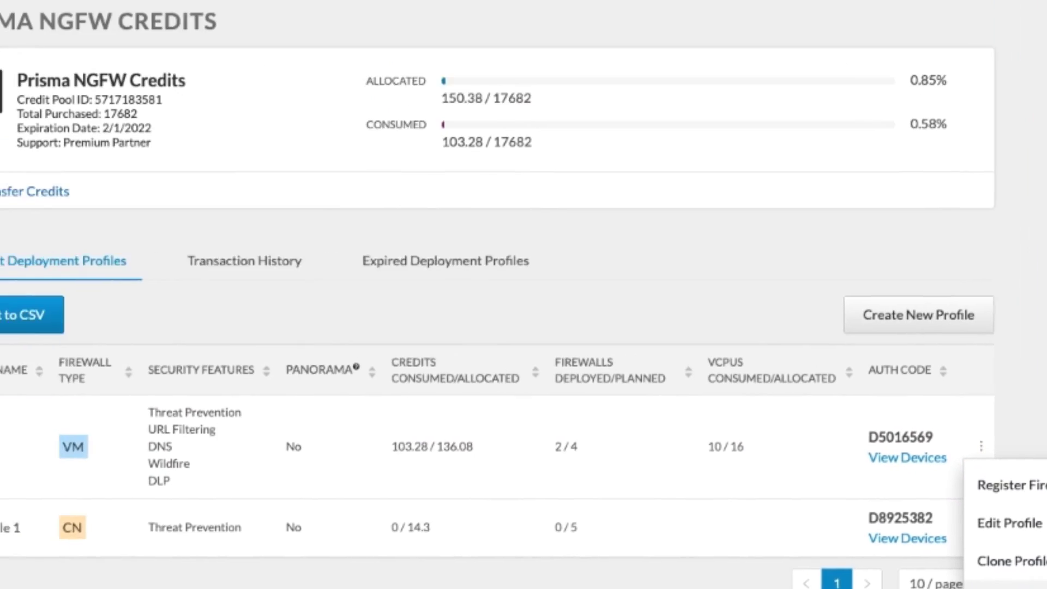
{"action": "left_click", "coordinate": [889, 492]}
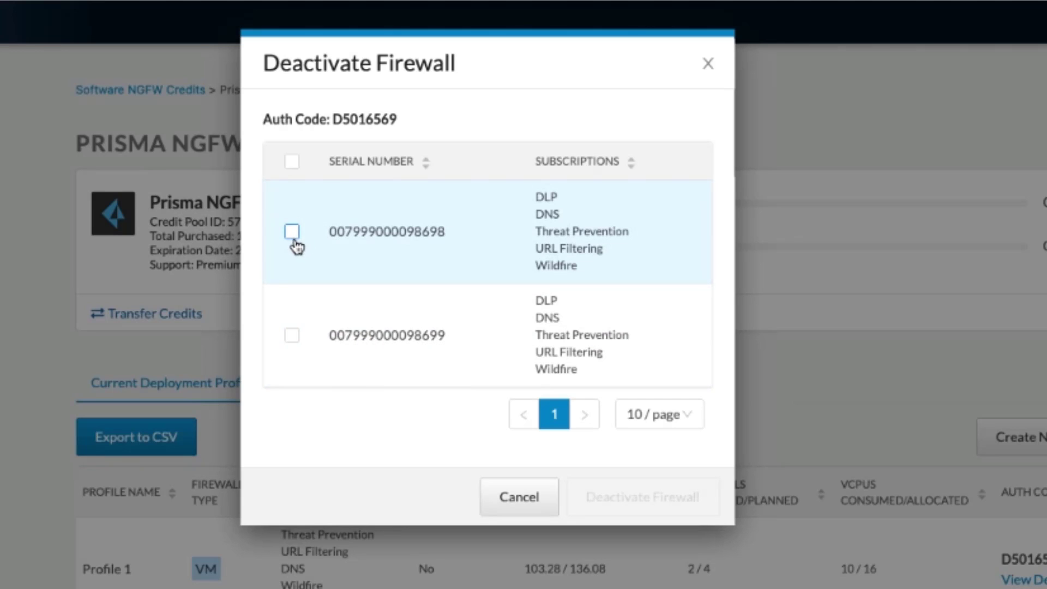
{"action": "left_click", "coordinate": [293, 235]}
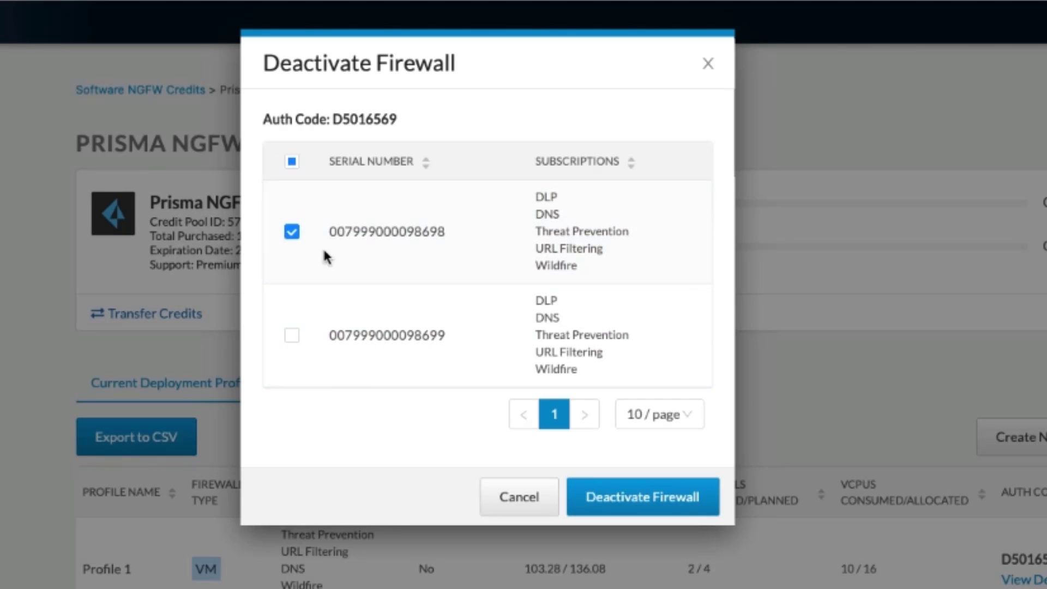
{"action": "left_click", "coordinate": [638, 498]}
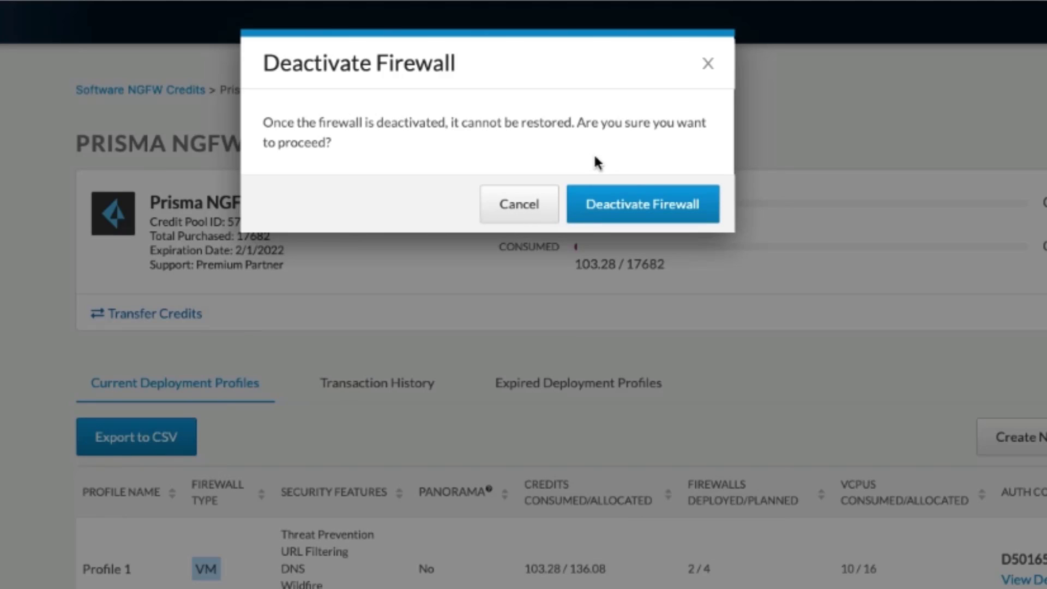
- Confirm the irreversible deactivation, leaving Profile 1 at 1/4 firewalls and 6/16 vCPUs
{"action": "left_click", "coordinate": [615, 214]}
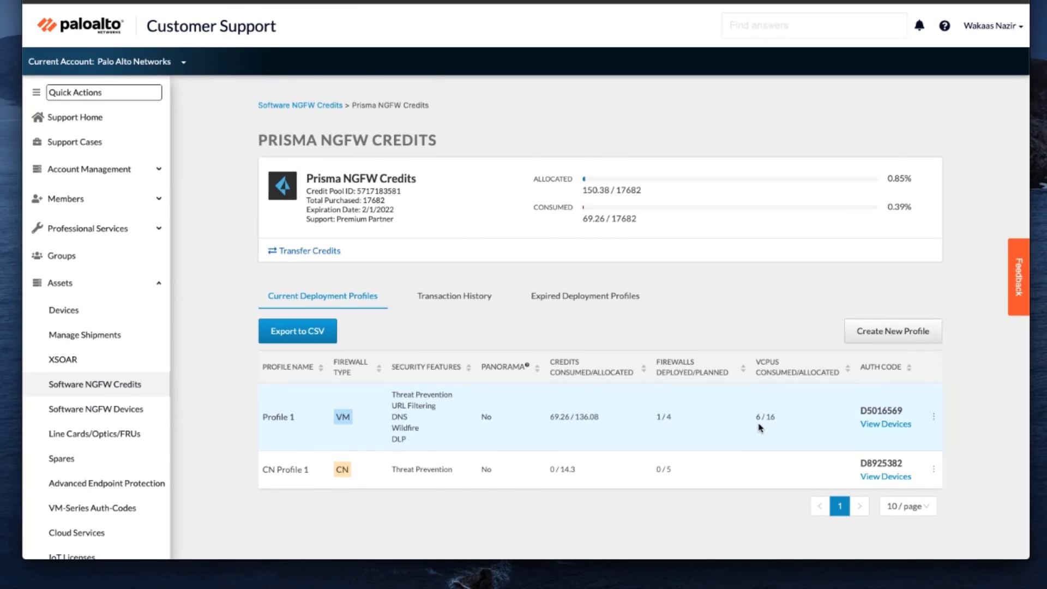
{"action": "scroll", "coordinate": [760, 428], "scroll_direction": "down", "scroll_amount": 2}
{"action": "left_click", "coordinate": [933, 353]}
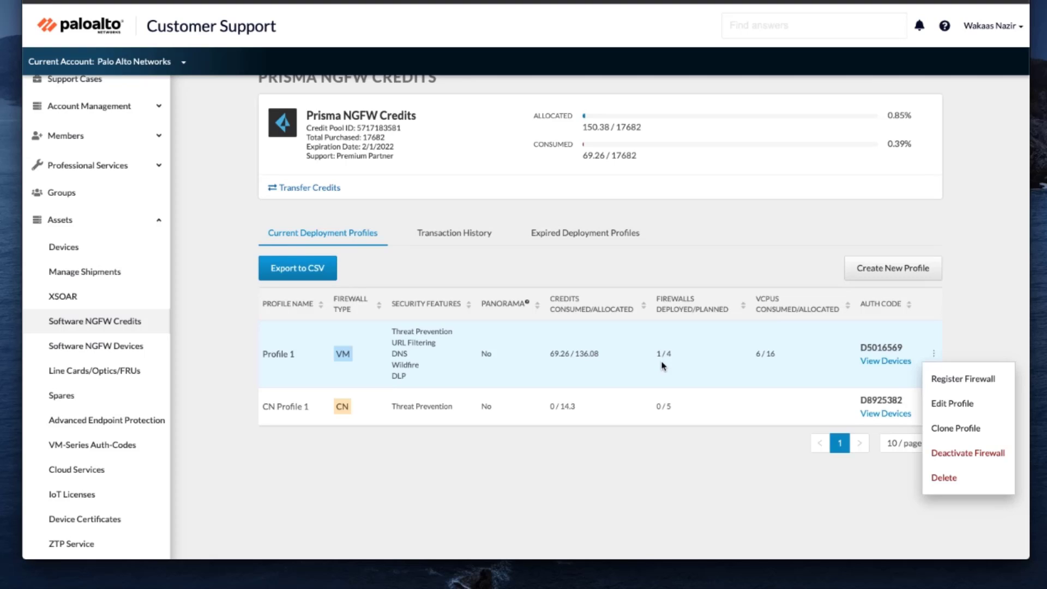
- Check Profile 1's devices list shows one firewall, then go back to Software NGFW Credits
{"action": "left_click", "coordinate": [730, 373]}
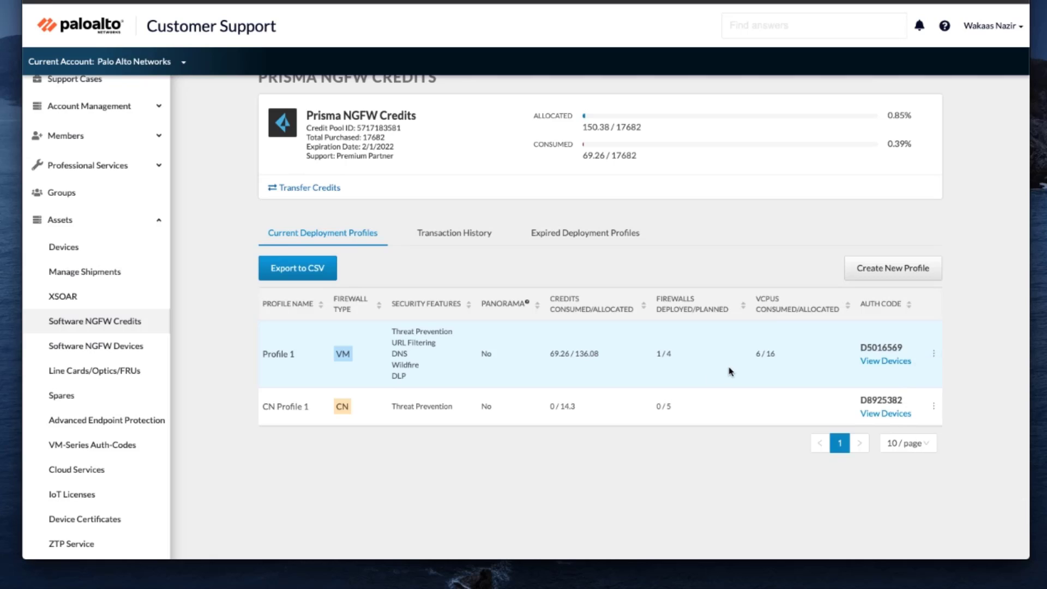
{"action": "left_click", "coordinate": [883, 367]}
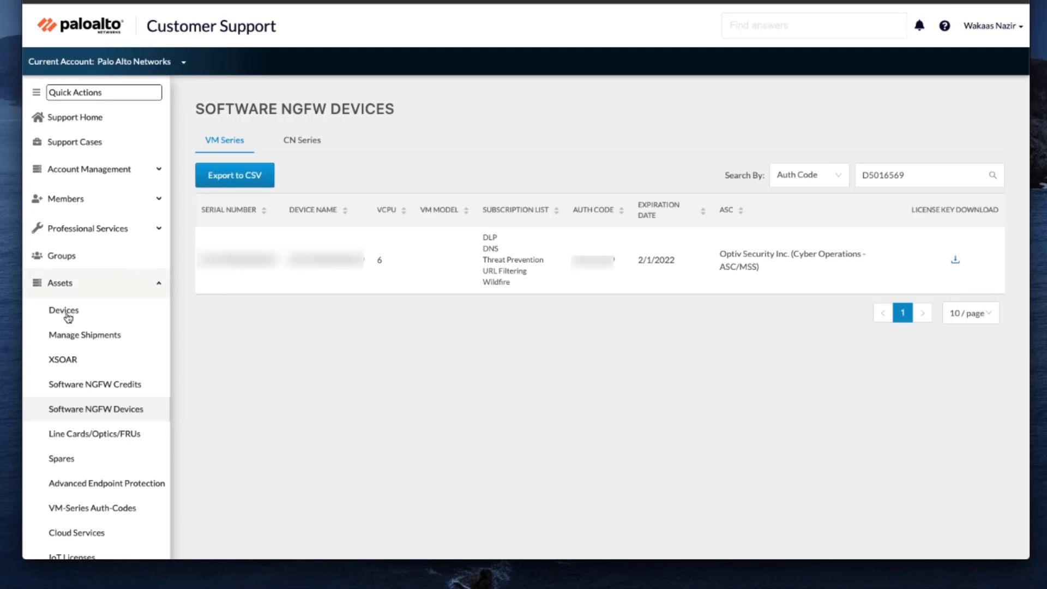
{"action": "left_click", "coordinate": [84, 389]}
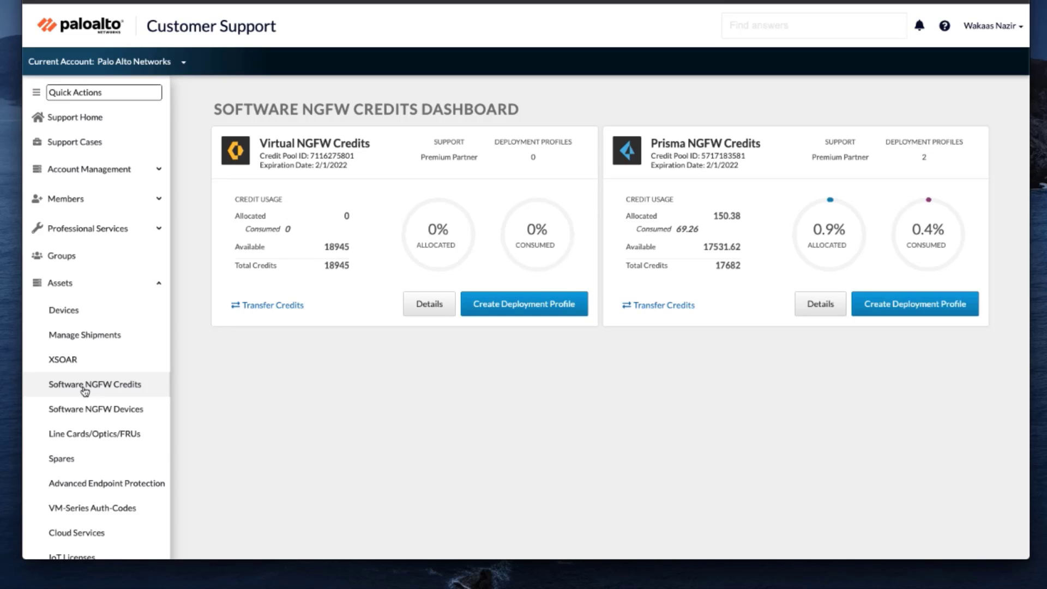
- Go to Software NGFW Devices under Assets to see the single remaining VM Series firewall
{"action": "left_click", "coordinate": [76, 416]}
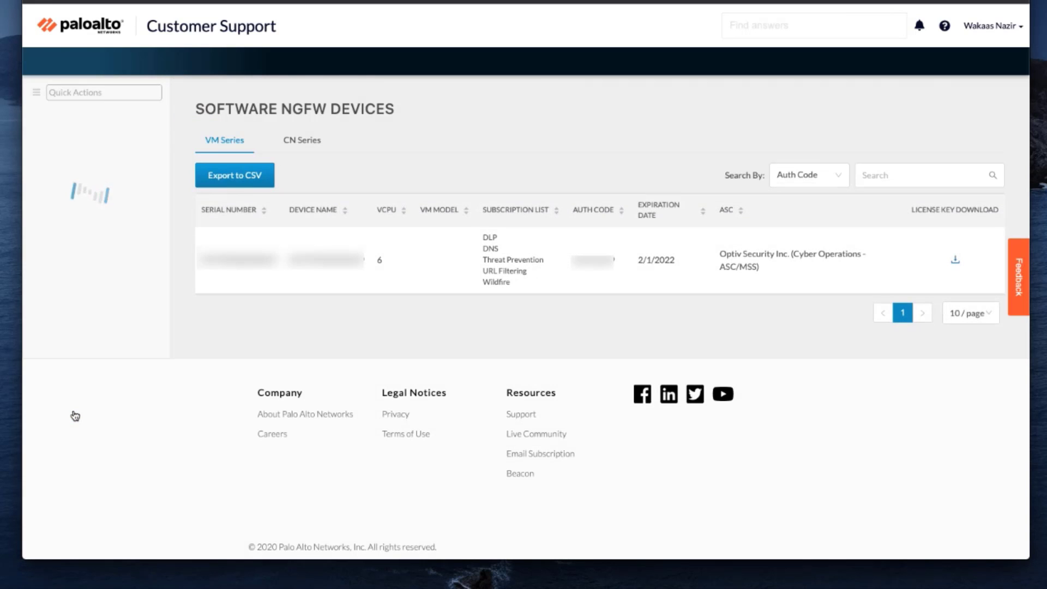